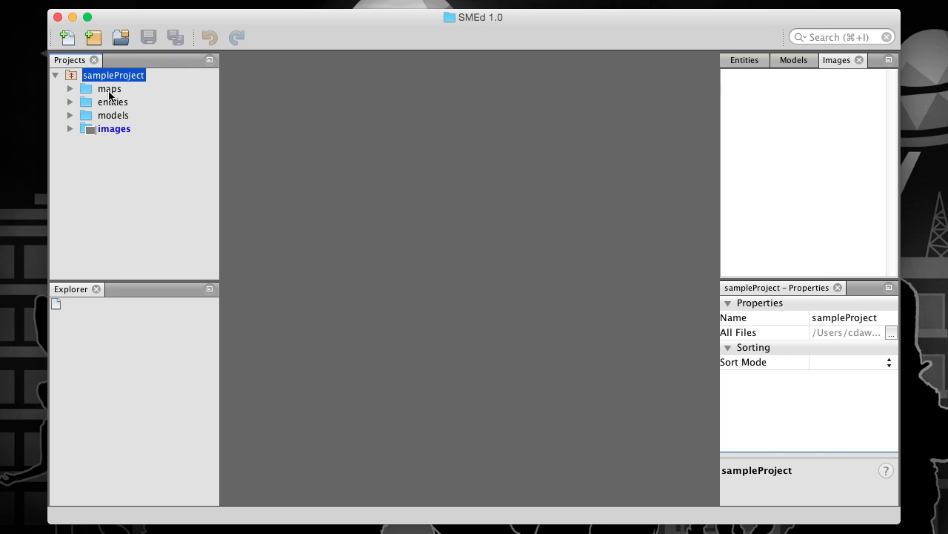
Create a Map2D file named park in the project's maps folder and expand the folder to show it.
right_click(109, 89)
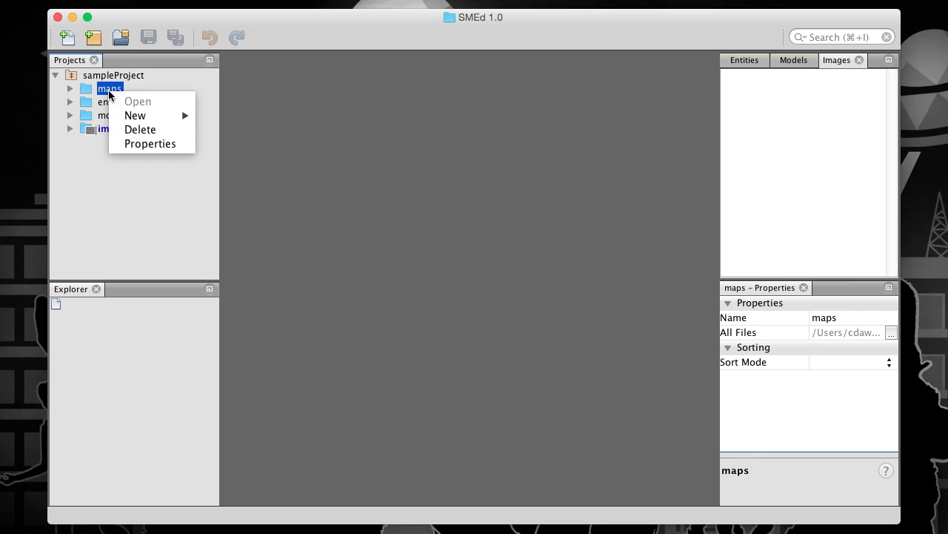
mouse_move(164, 117)
click(220, 139)
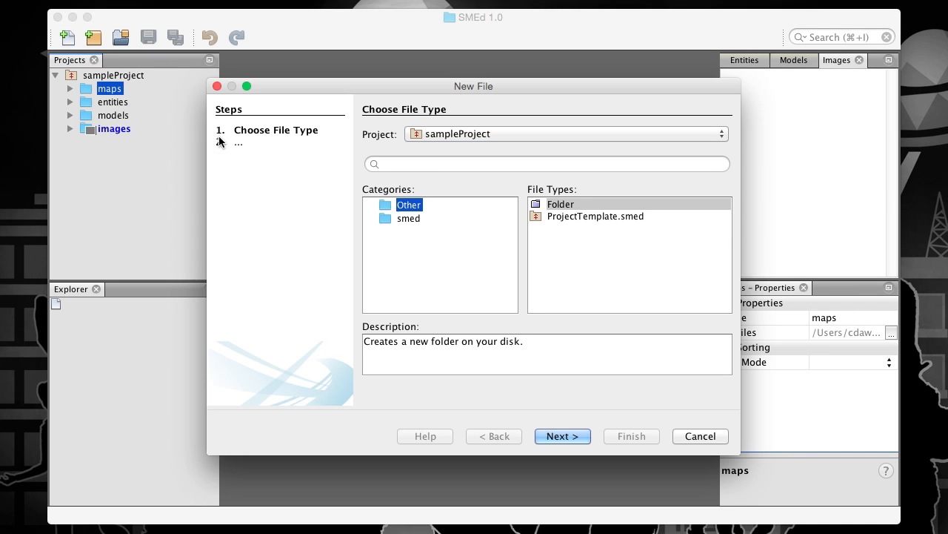
click(409, 218)
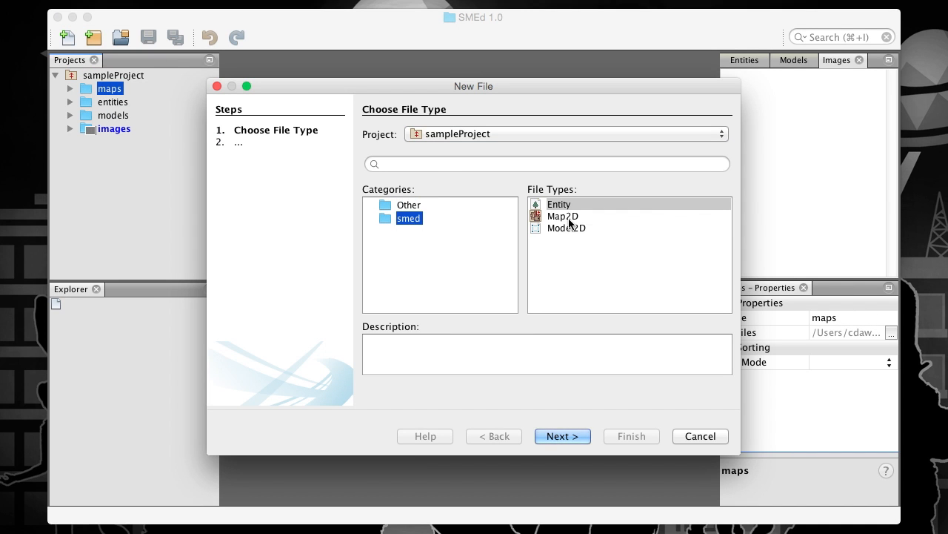
click(574, 218)
click(566, 436)
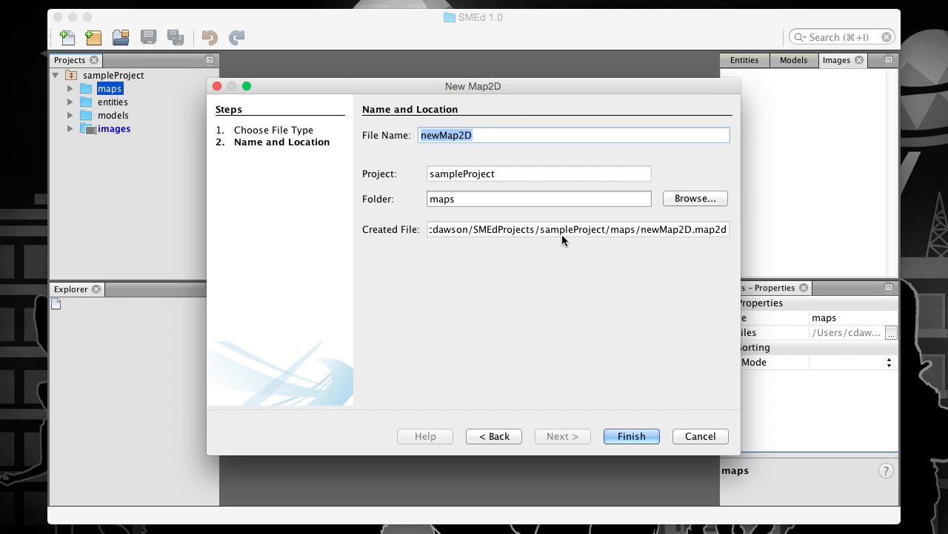
text(park)
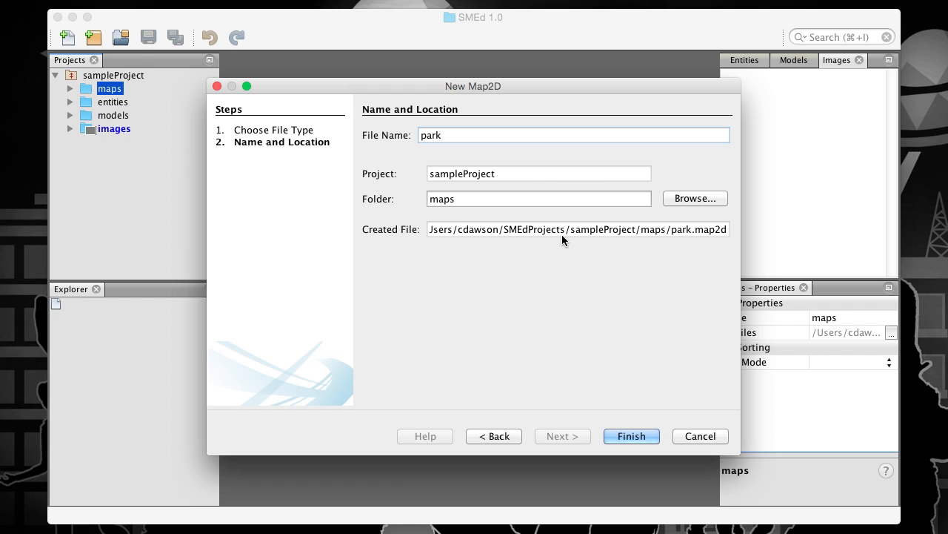
click(631, 436)
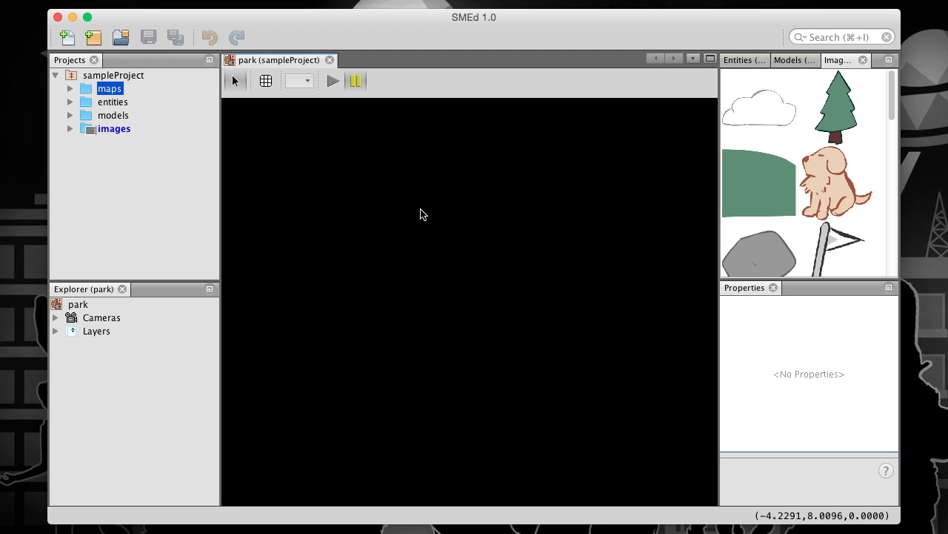
click(70, 89)
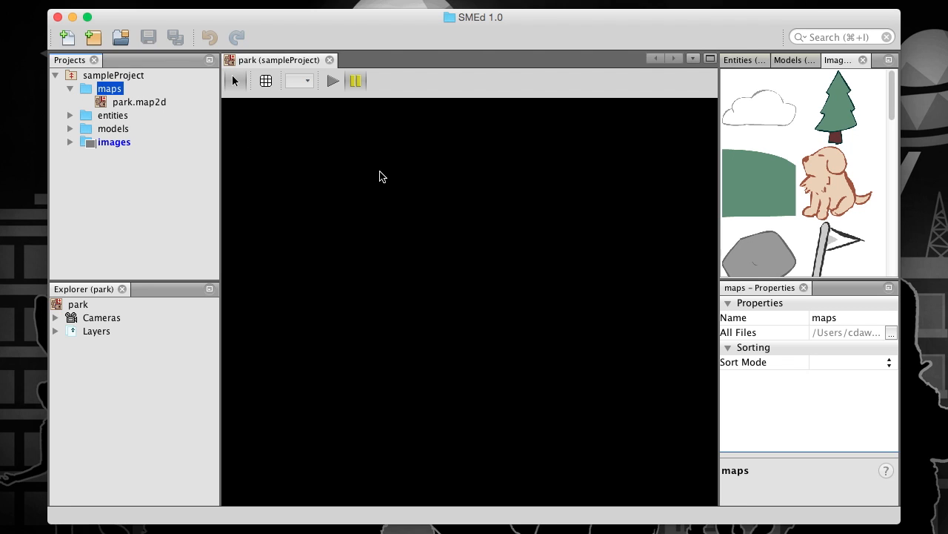
Look through the project's images and examine the empty park map's explorer and editing tools.
scroll(826, 133, down, 5)
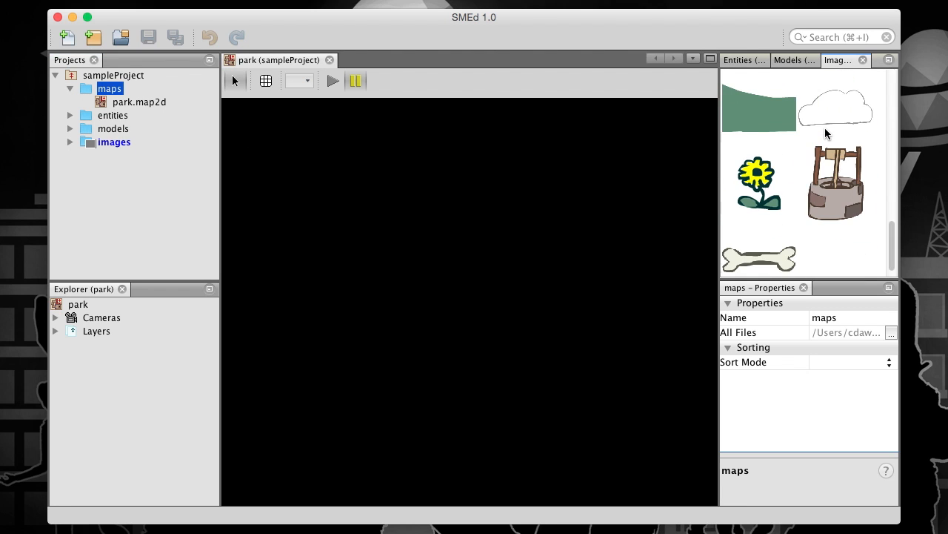
scroll(826, 133, up, 4)
scroll(827, 133, down, 2)
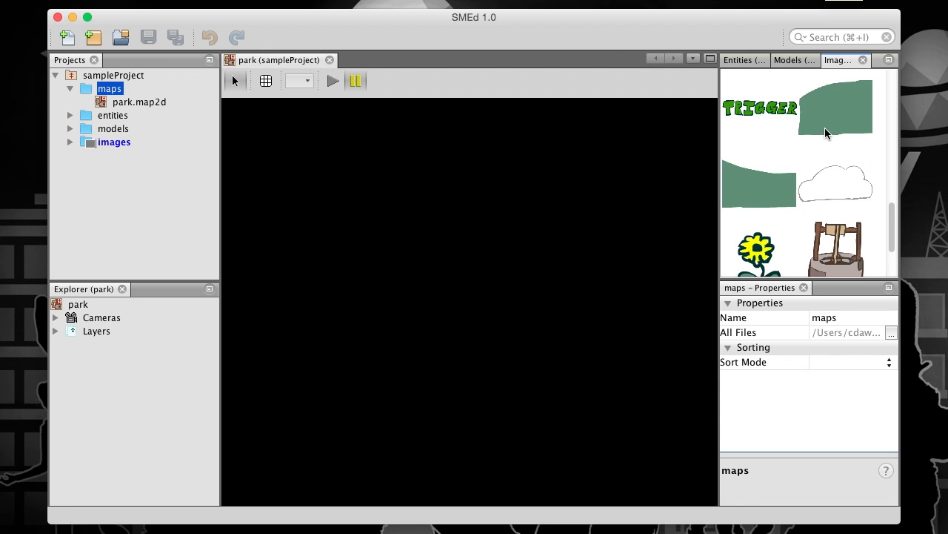
scroll(825, 127, up, 4)
scroll(824, 127, down, 2)
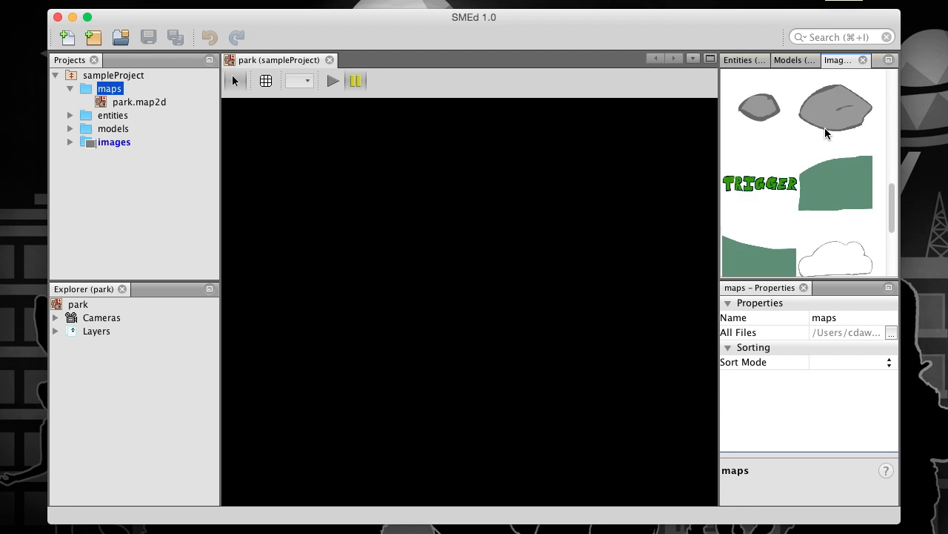
scroll(825, 127, up, 3)
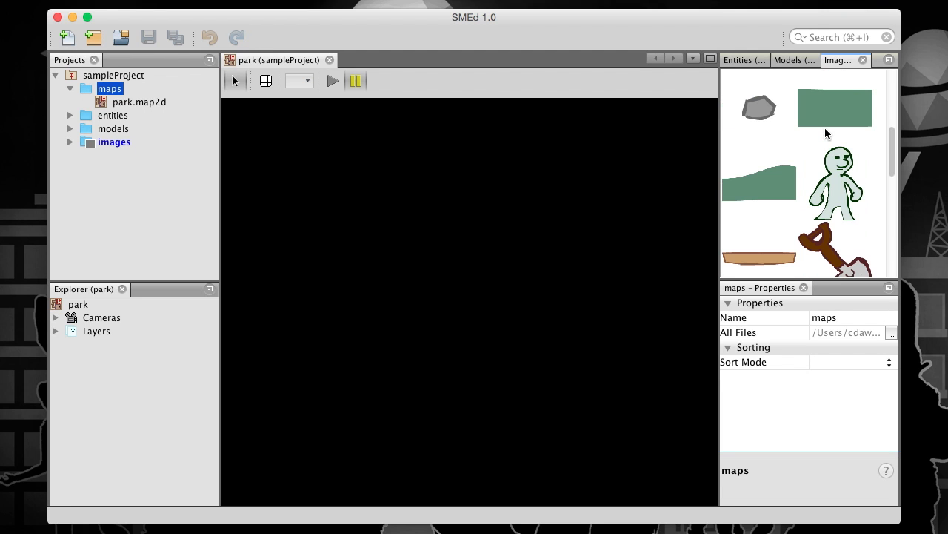
click(76, 292)
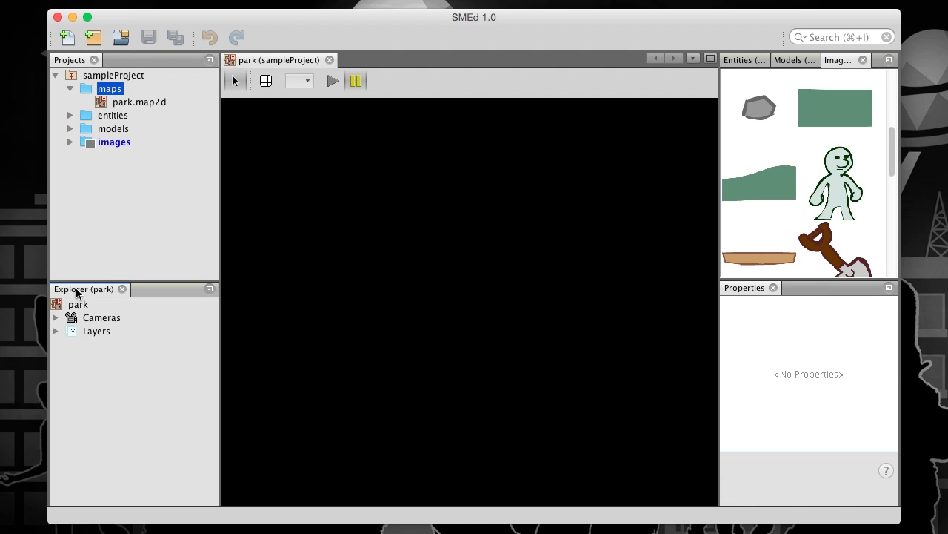
click(282, 64)
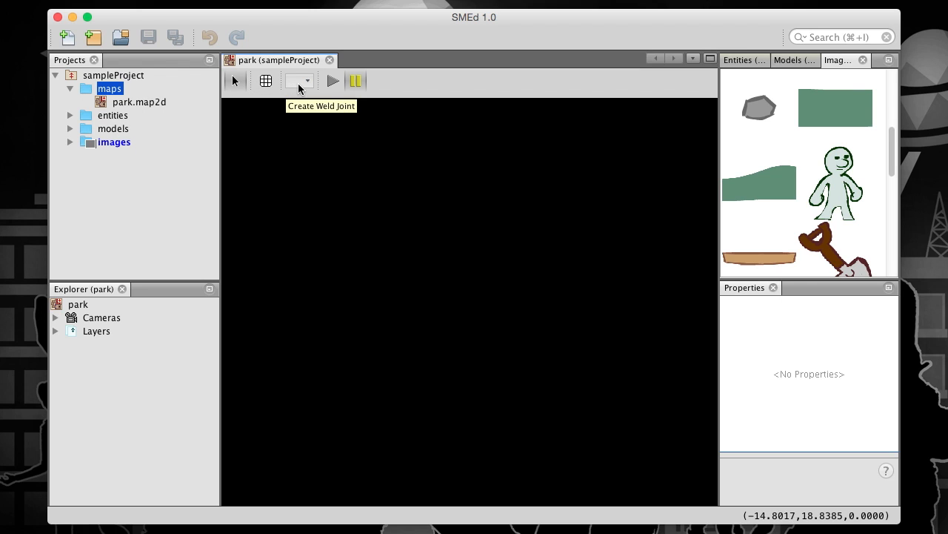
click(356, 83)
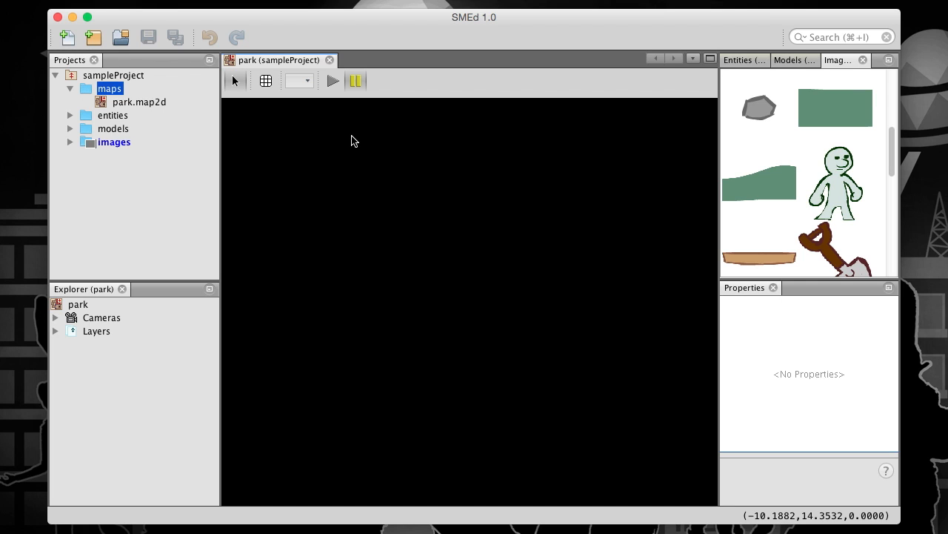
click(56, 318)
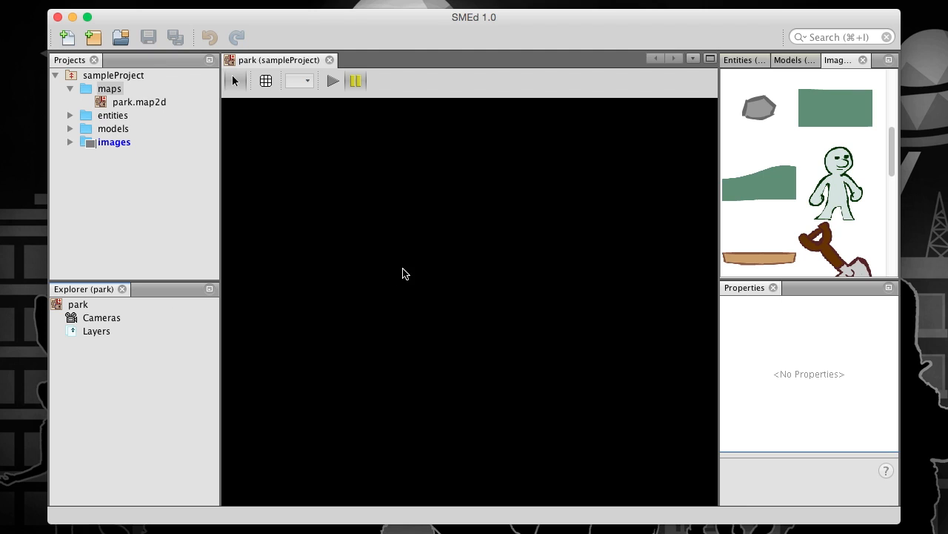
Place the guy.png figure near the centre of the park map and inspect its layer's properties.
drag(833, 174, 460, 285)
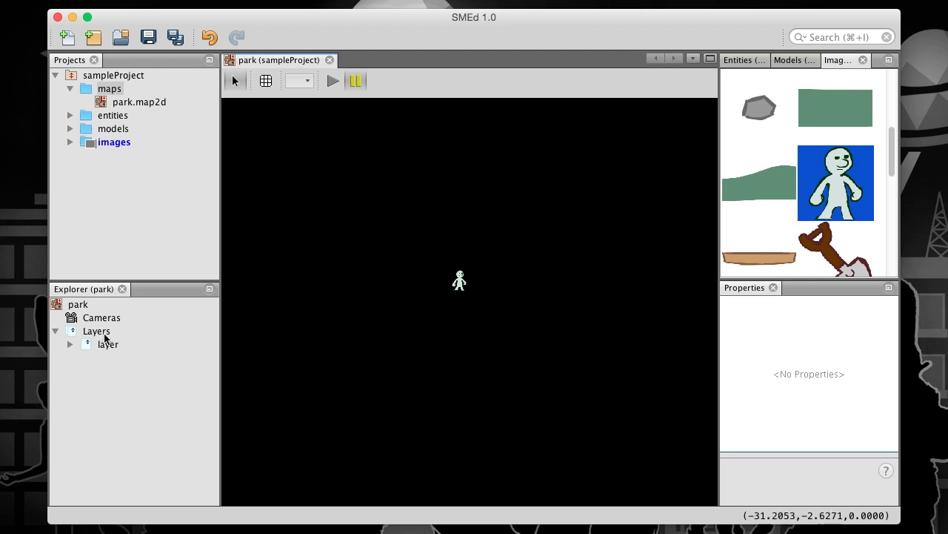
click(70, 344)
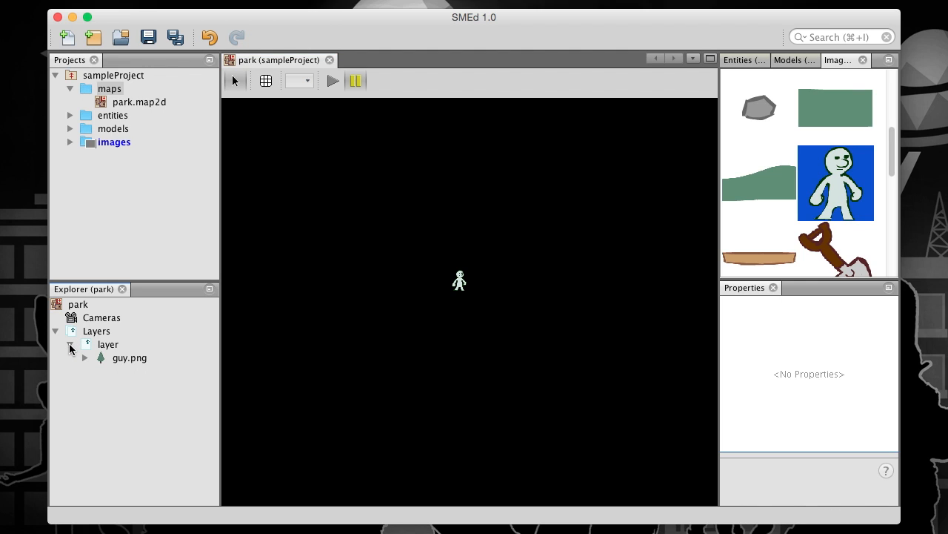
click(107, 346)
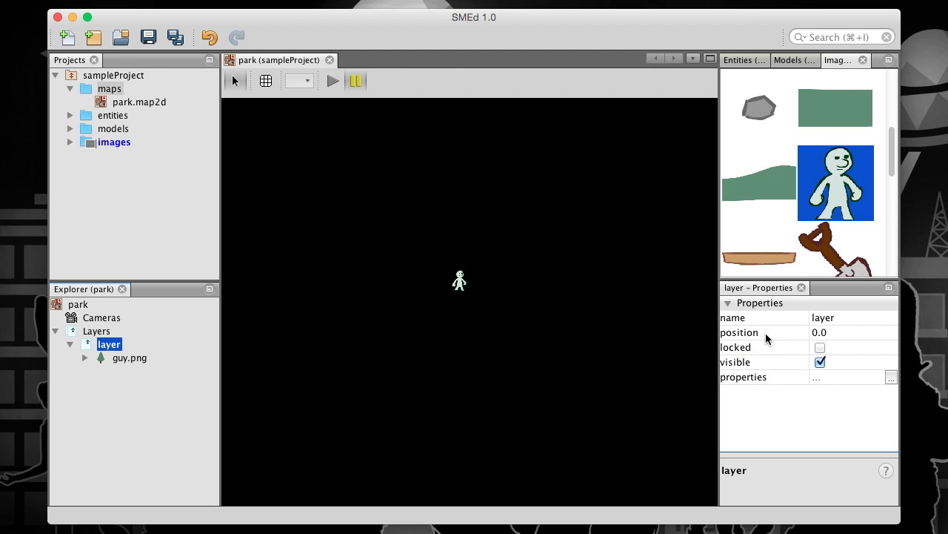
click(765, 333)
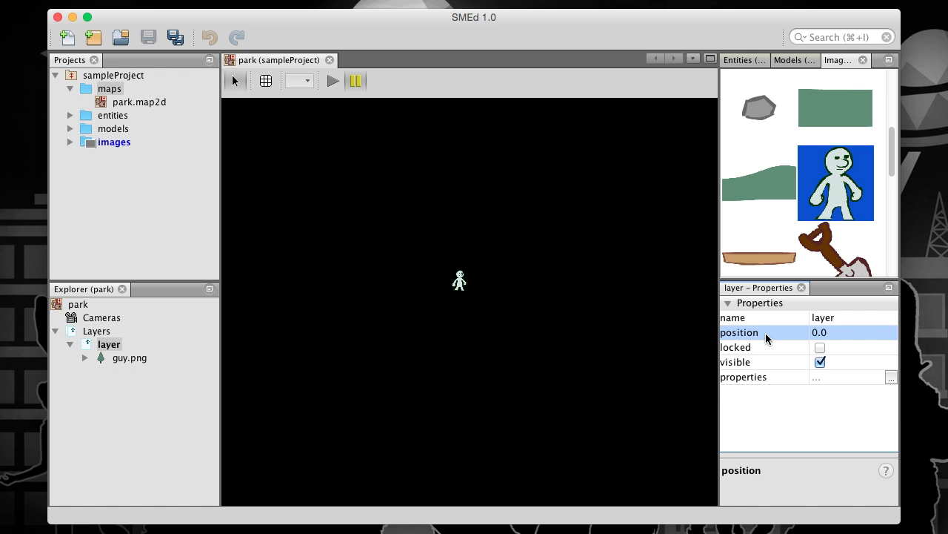
click(435, 302)
scroll(435, 303, up, 14)
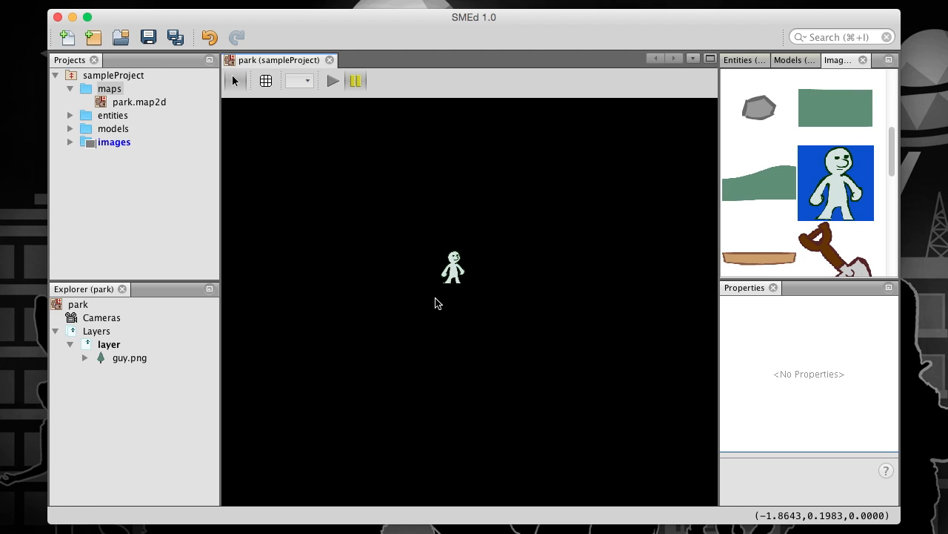
drag(368, 258, 391, 367)
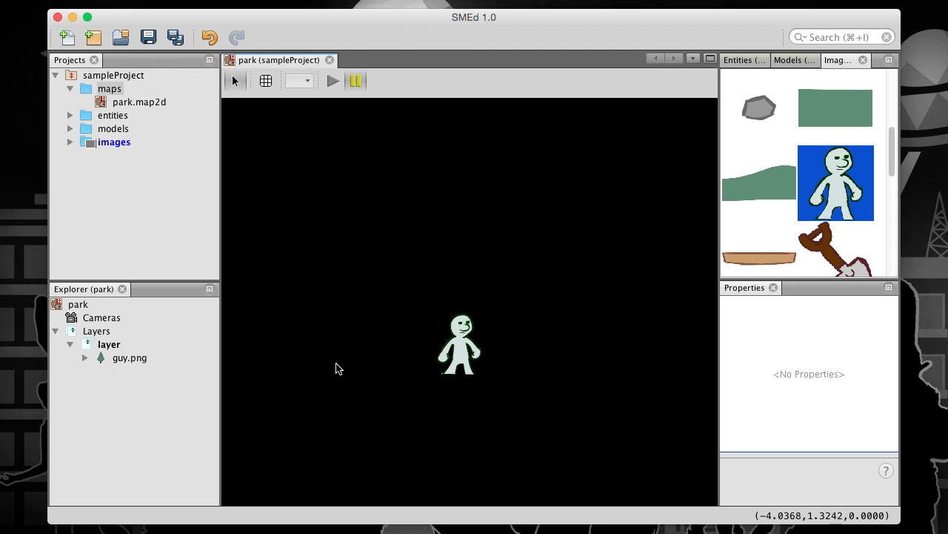
Add a second layer to the park map, name it background and set its position to -2.
right_click(96, 333)
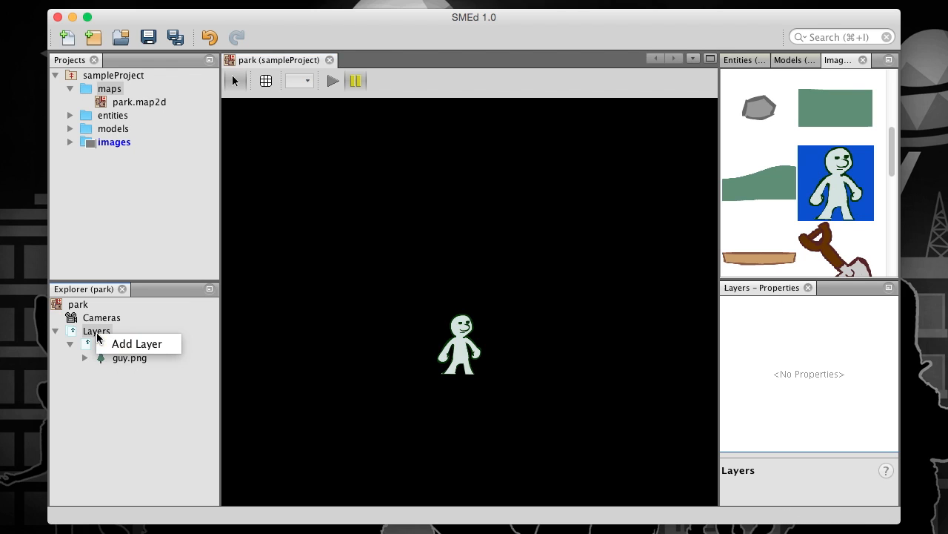
click(126, 344)
click(109, 372)
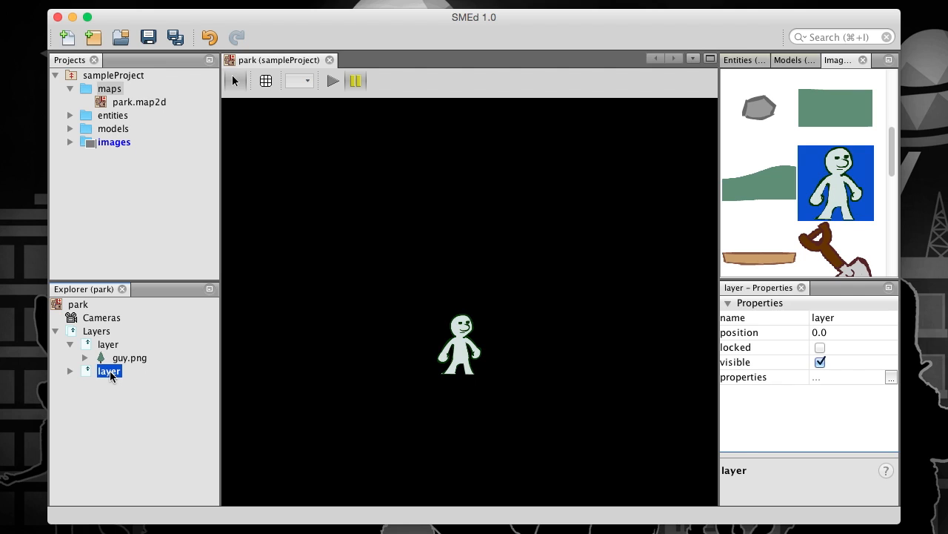
click(837, 319)
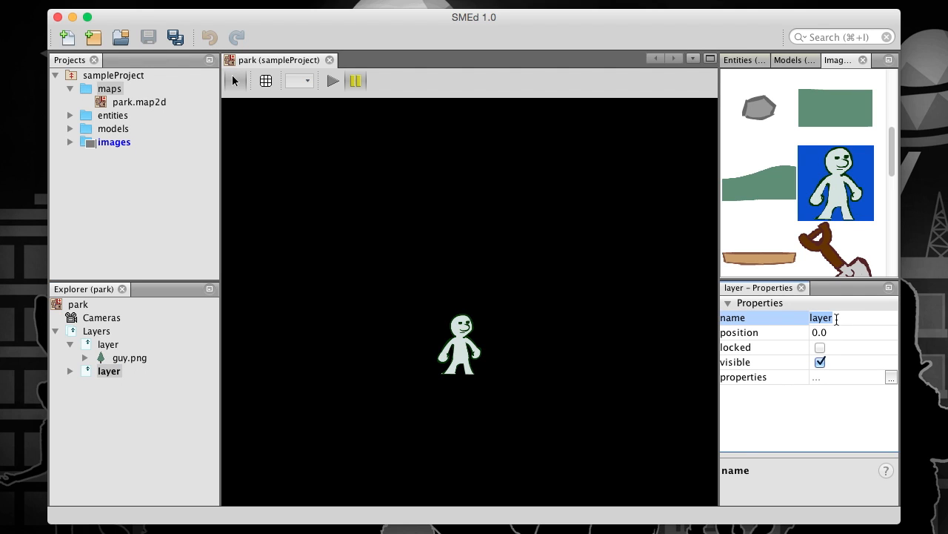
text(background)
key(Return)
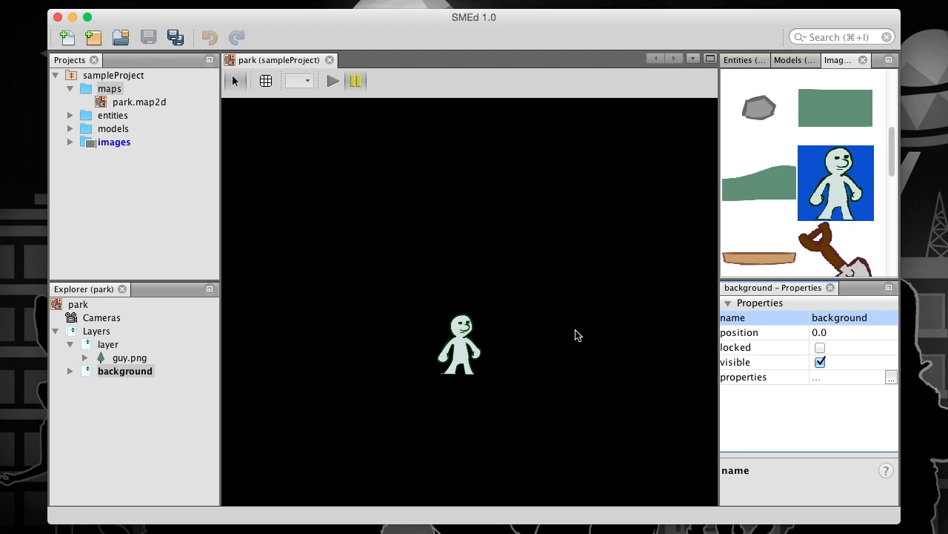
click(835, 333)
text(-2)
key(Return)
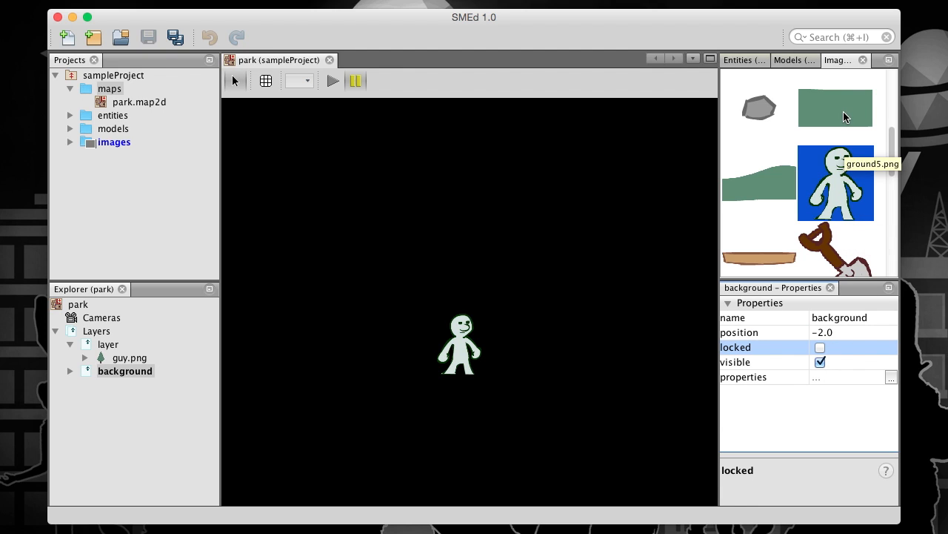
Place the ground5.png image over the figure's lower body and move the background layer ahead of the figure's layer in the layer order.
drag(843, 111, 469, 355)
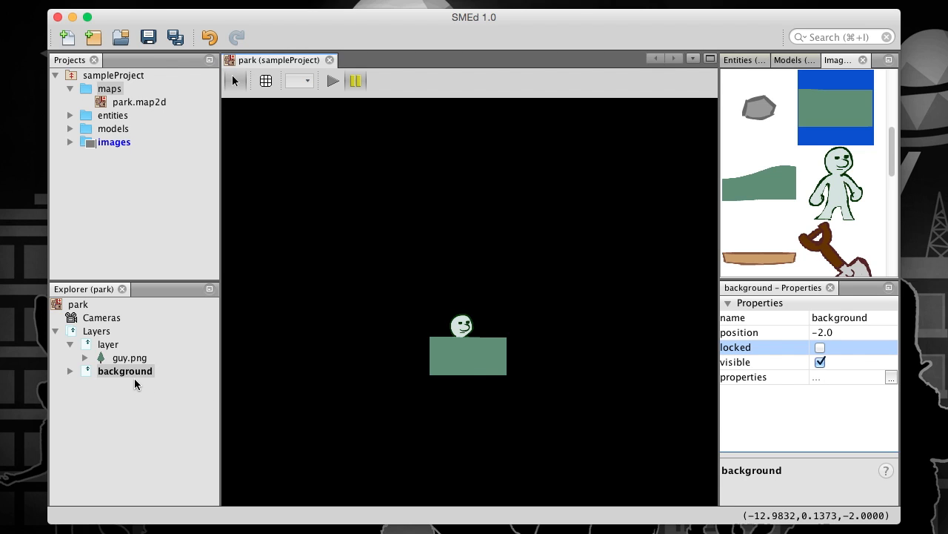
drag(112, 371, 112, 340)
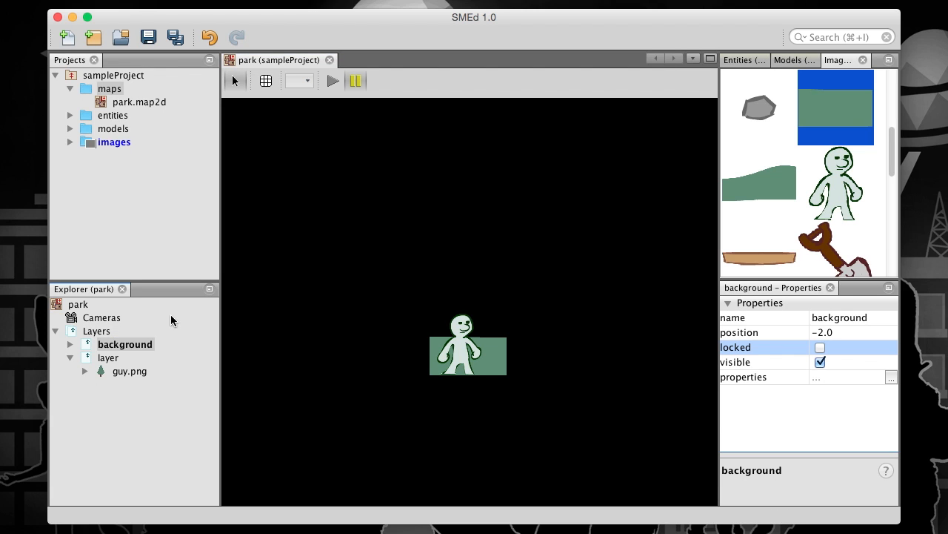
Add a camera to the park map and review its position and extended properties.
right_click(108, 322)
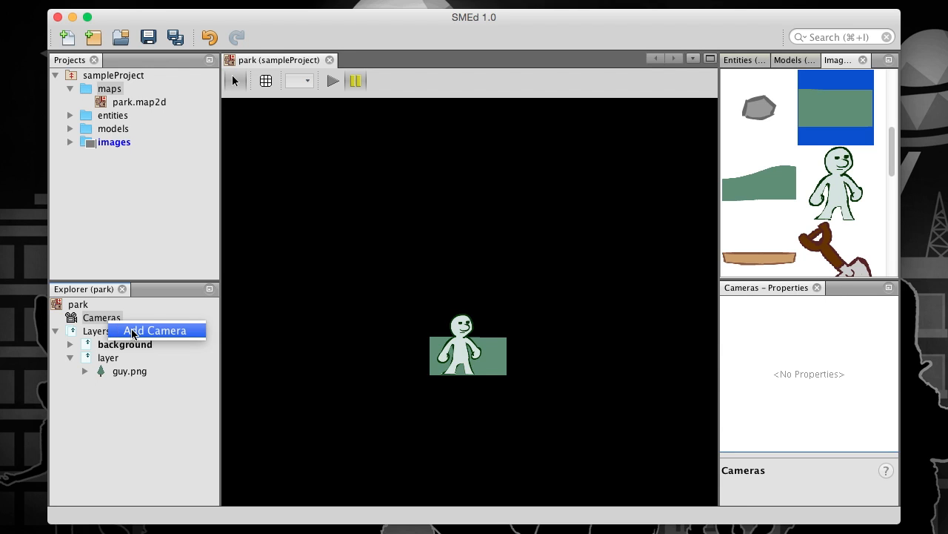
click(134, 332)
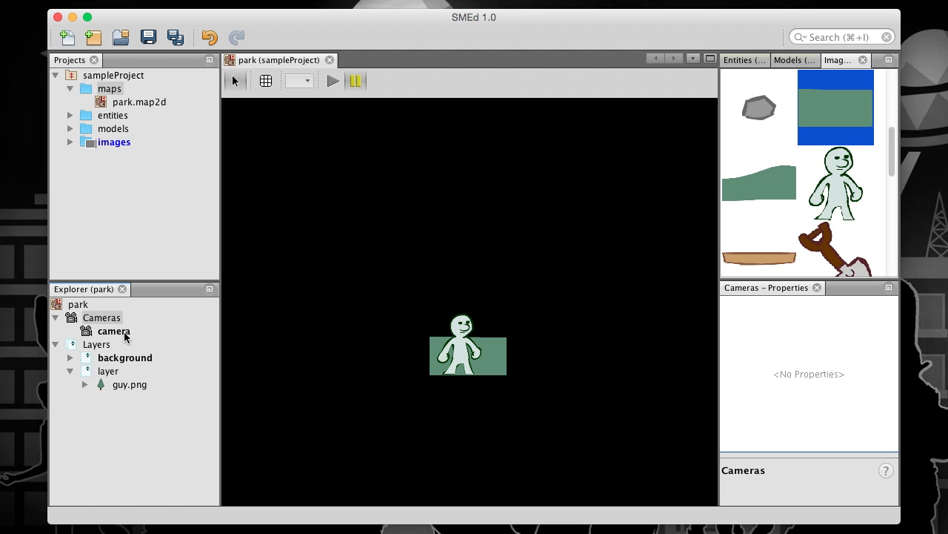
click(125, 336)
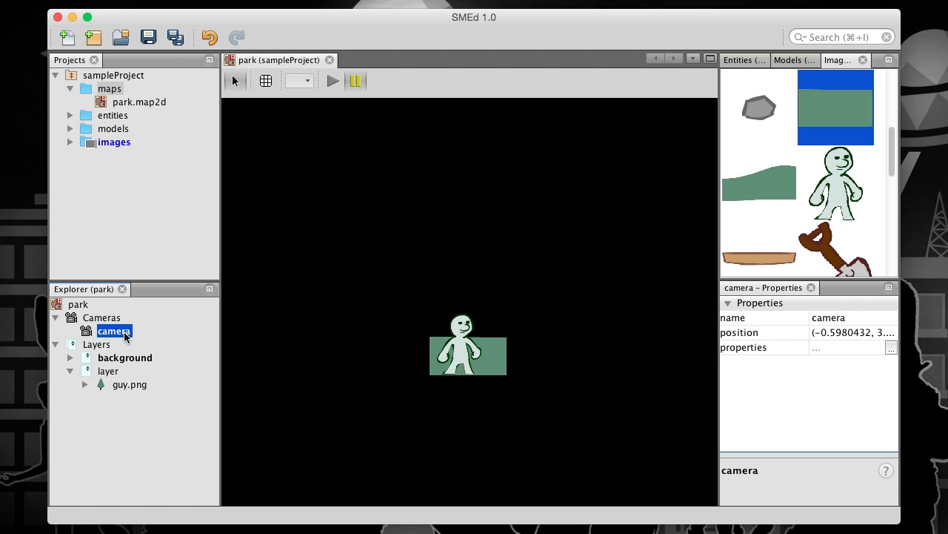
click(756, 335)
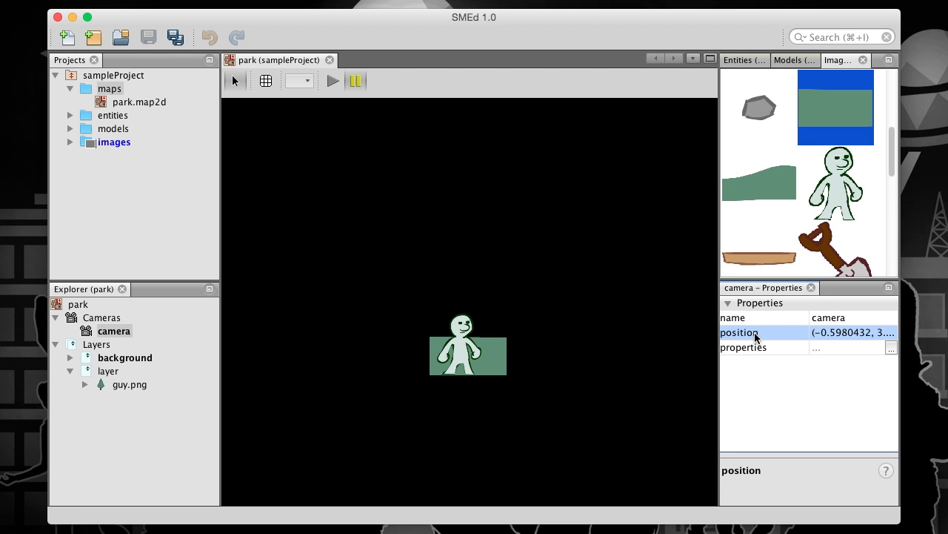
click(888, 349)
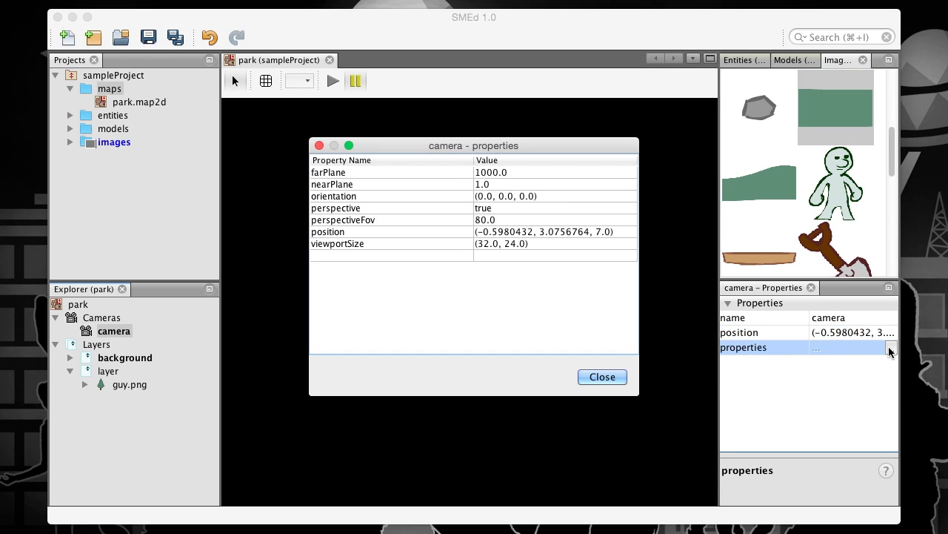
click(399, 209)
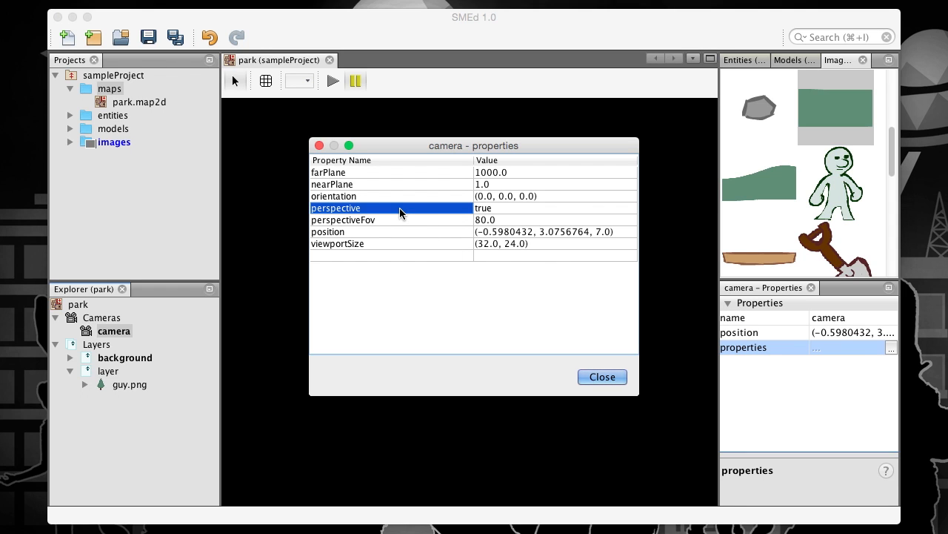
click(602, 376)
Zoom and pan away from the camera's viewpoint, and return the map view to the saved camera.
click(385, 260)
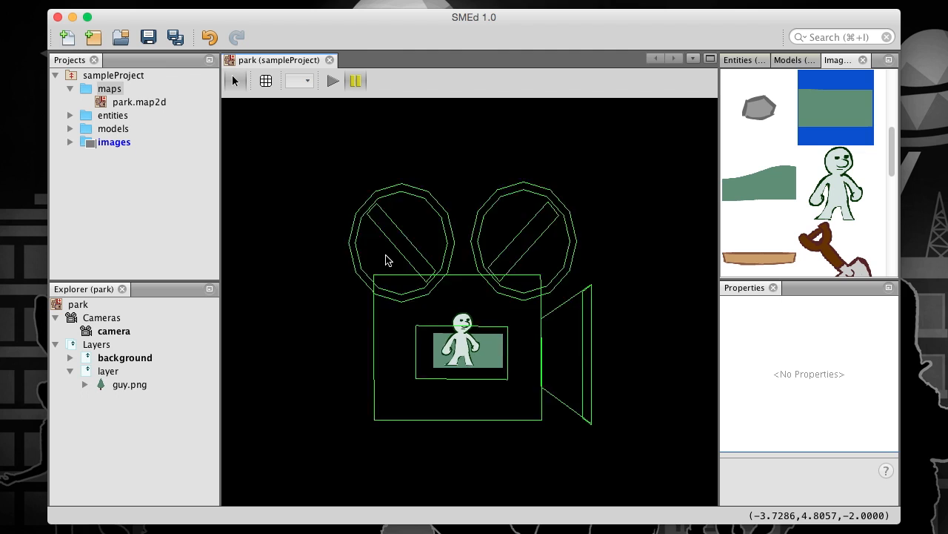
scroll(385, 255, up, 5)
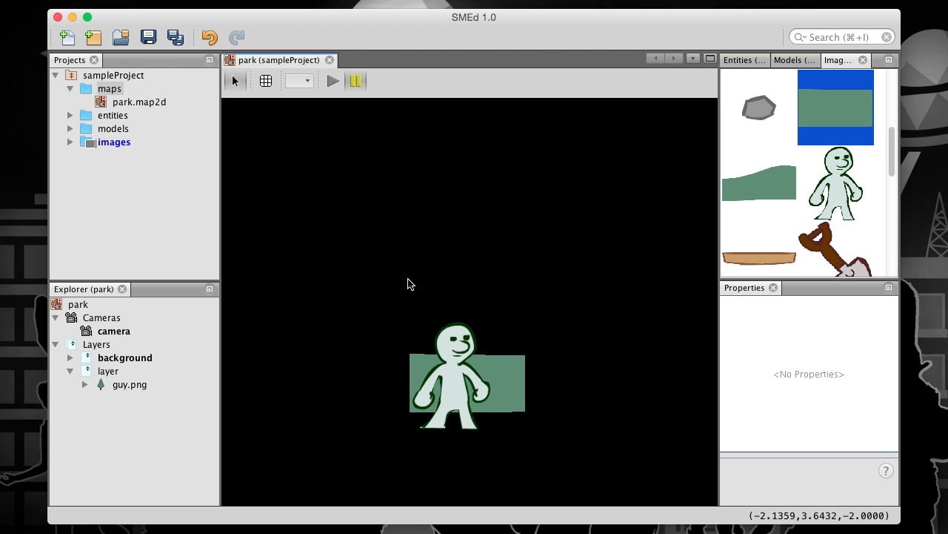
drag(407, 277, 321, 175)
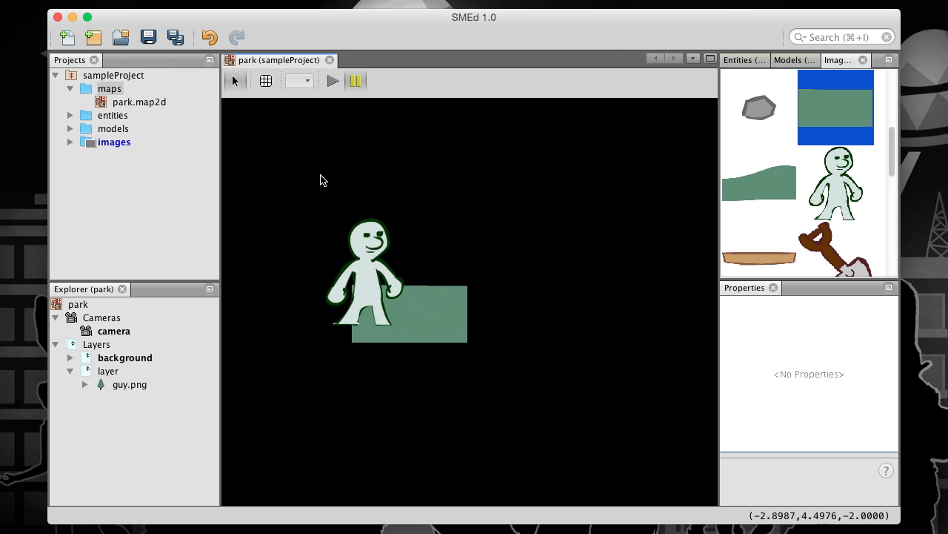
click(115, 331)
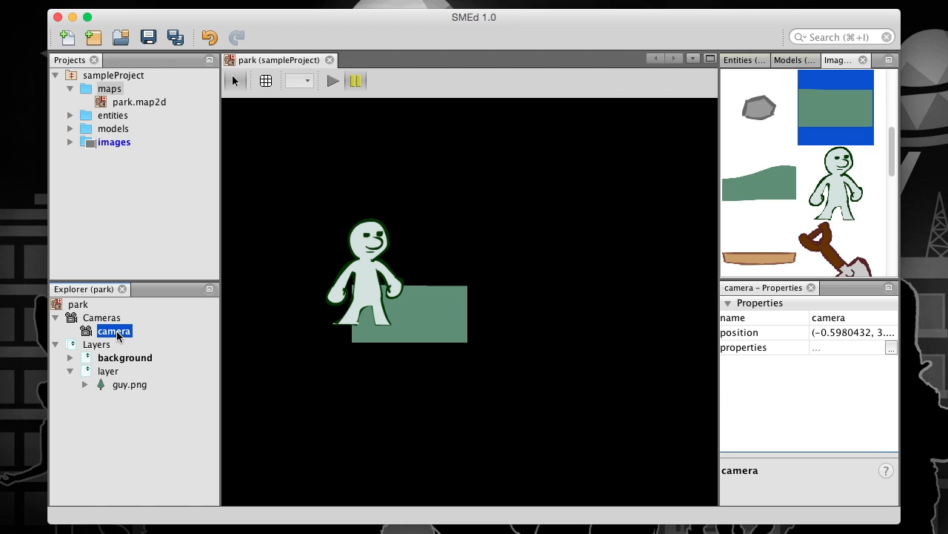
double_click(117, 335)
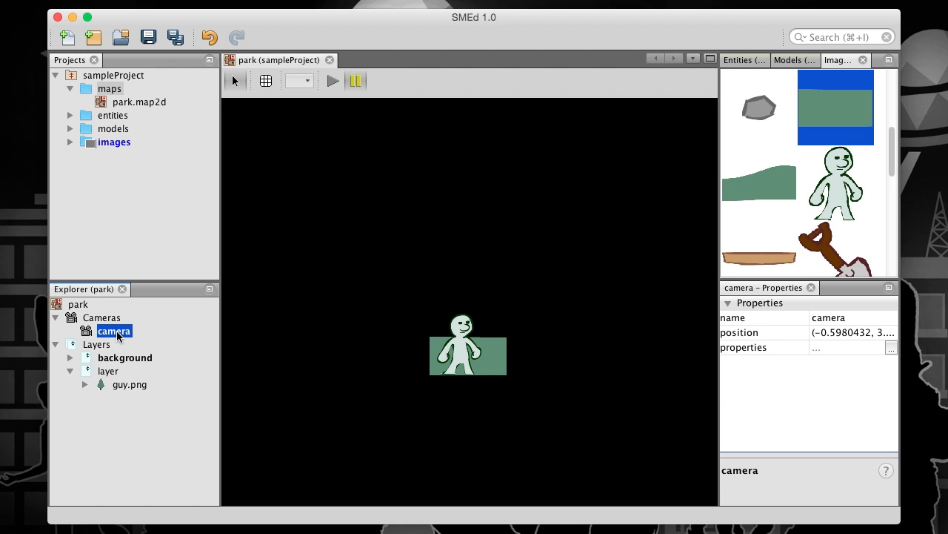